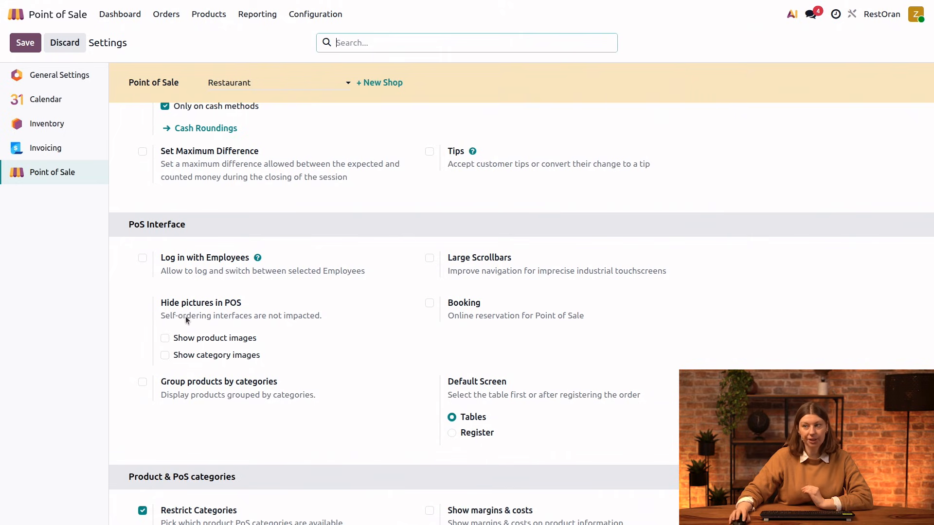
Enable online Booking in the PoS Interface settings of the Restaurant shop and save the settings.
left_click(429, 304)
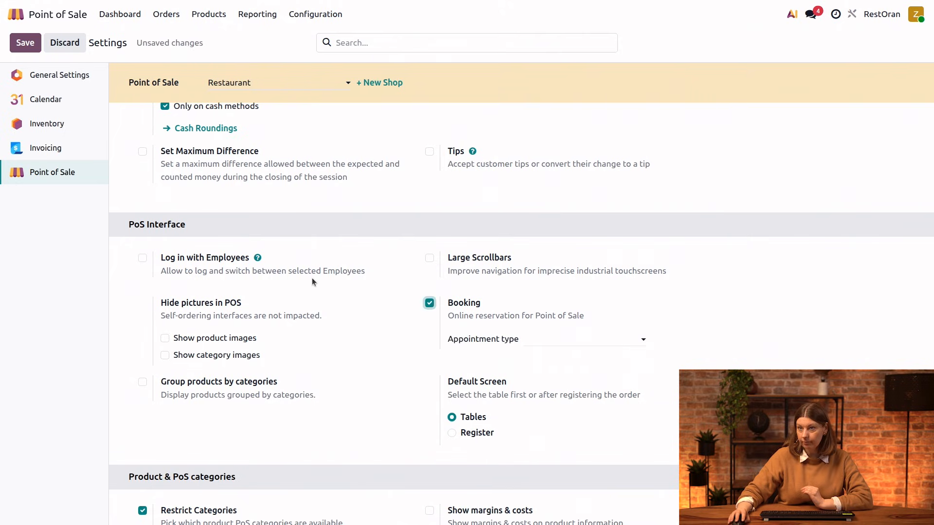
left_click(26, 45)
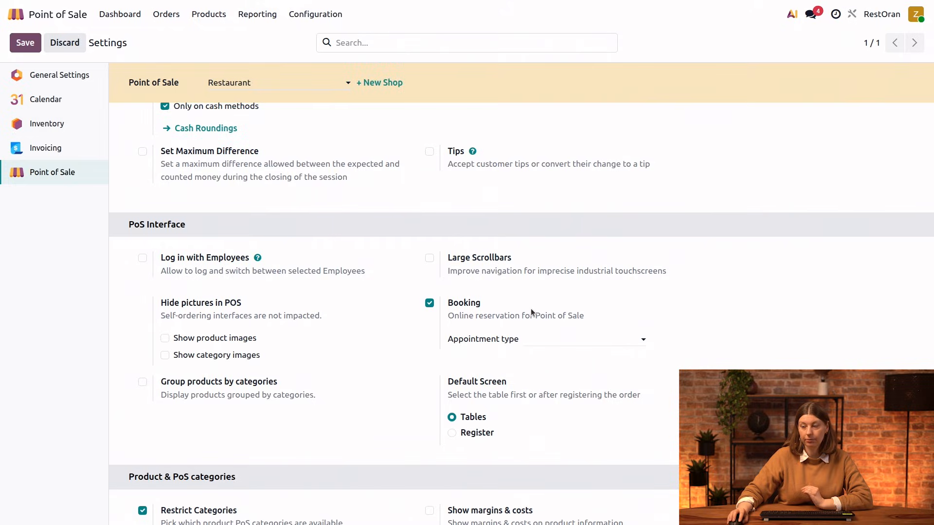
Create a new appointment type named "Reservations" for the Booking setting and open its full form for editing.
scroll(542, 284, "down", 10)
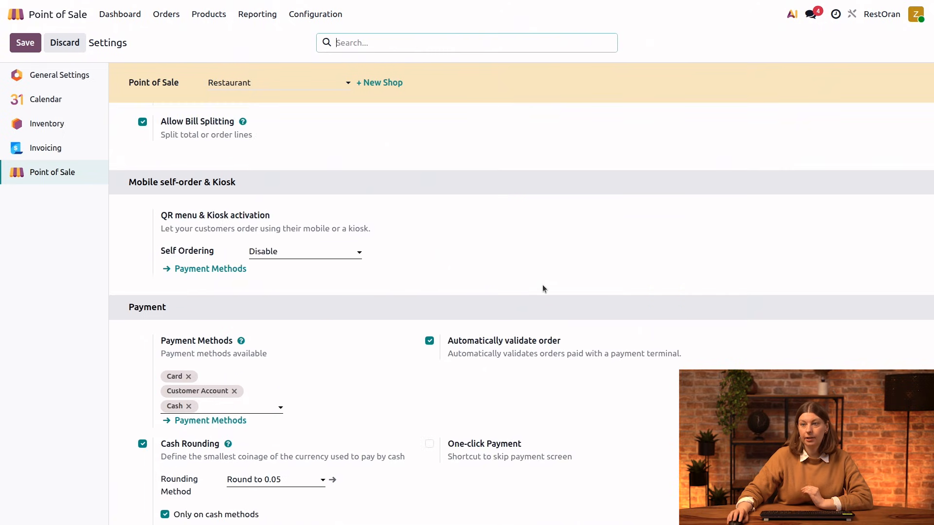
scroll(542, 279, "down", 3)
scroll(479, 343, "up", 3)
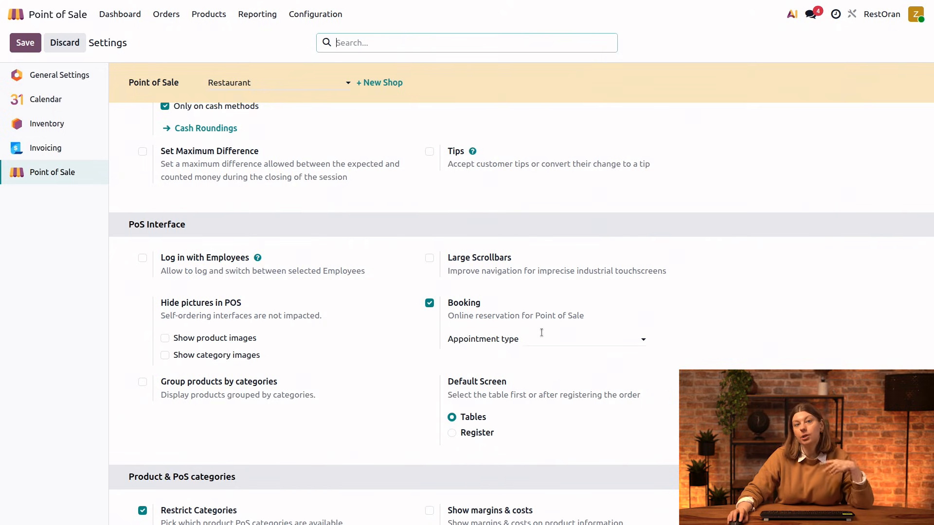
left_click(542, 333)
type("Reservation")
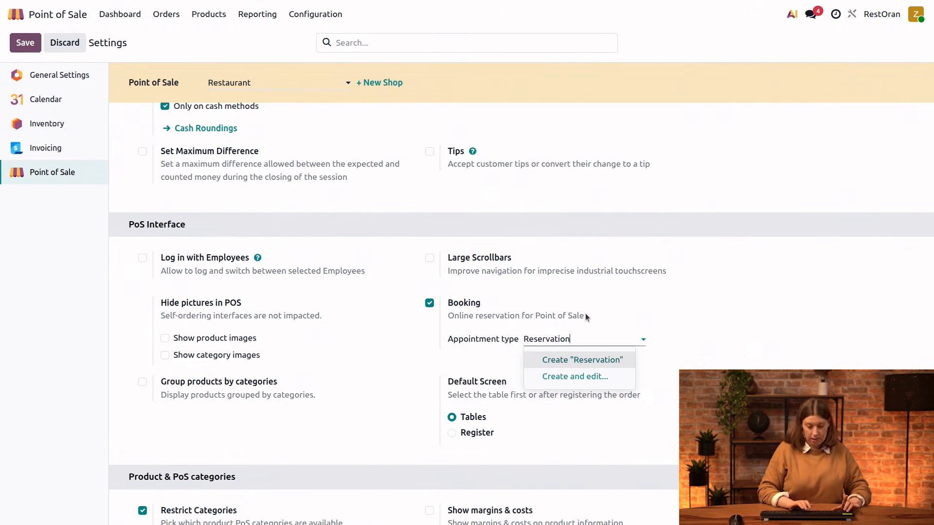
type("s")
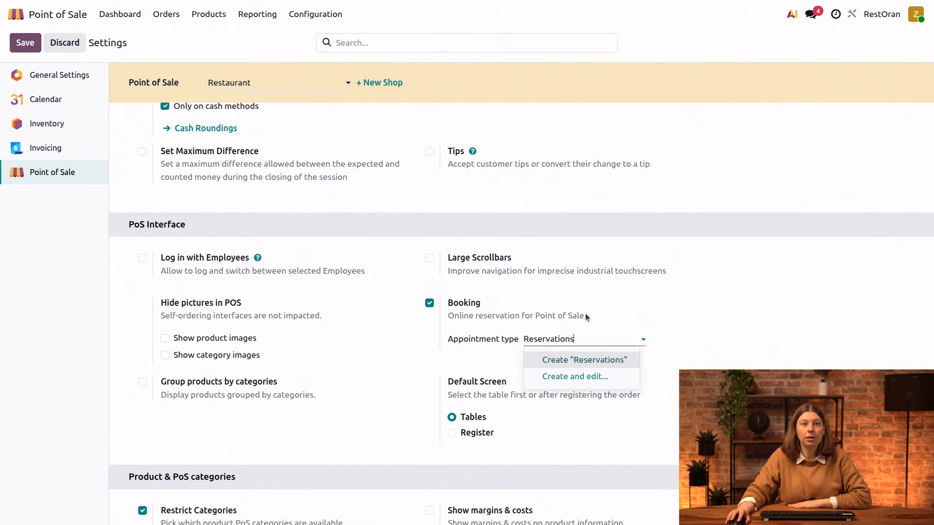
left_click(586, 377)
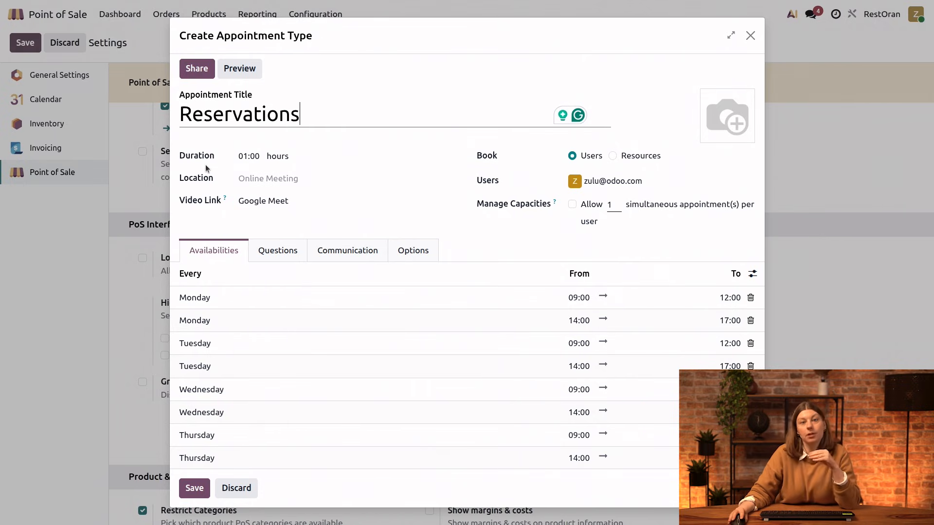
Set the Reservations appointment duration to 01:30 hours.
left_click(255, 152)
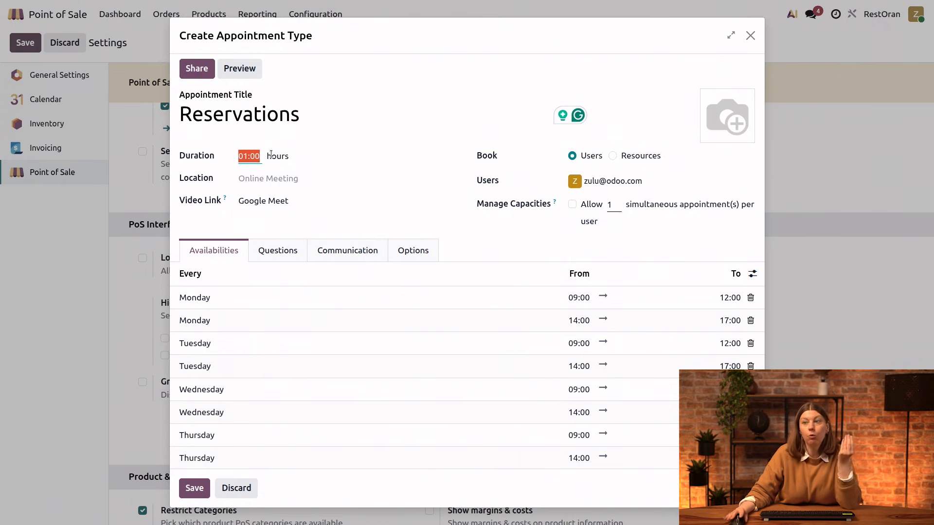
key("End")
key("BackSpace")
key("BackSpace")
type("30")
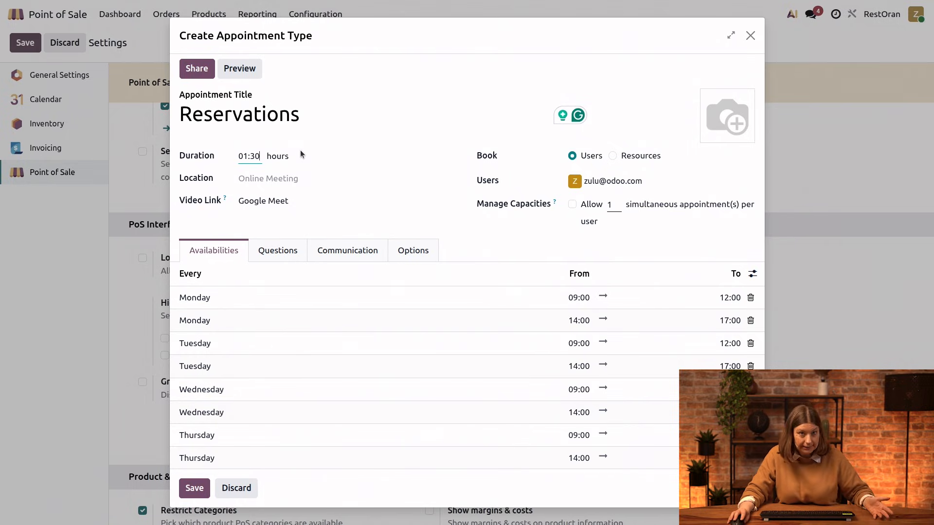
Set the appointment location to RestOran and remove the Google Meet video link.
left_click(262, 181)
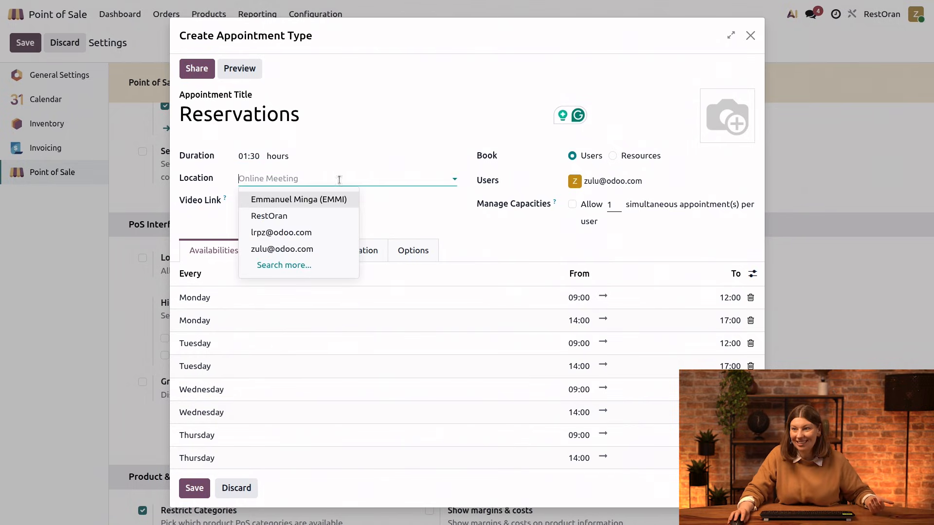
left_click(282, 217)
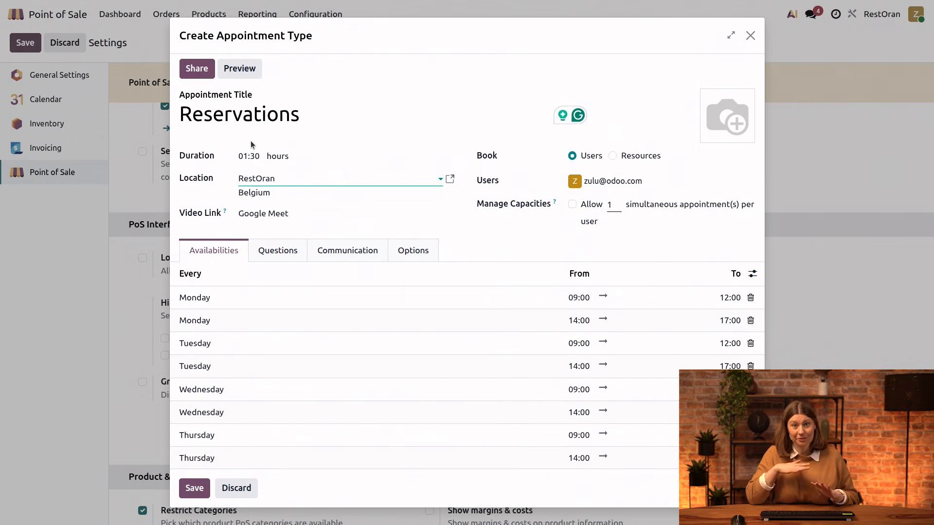
left_click(313, 219)
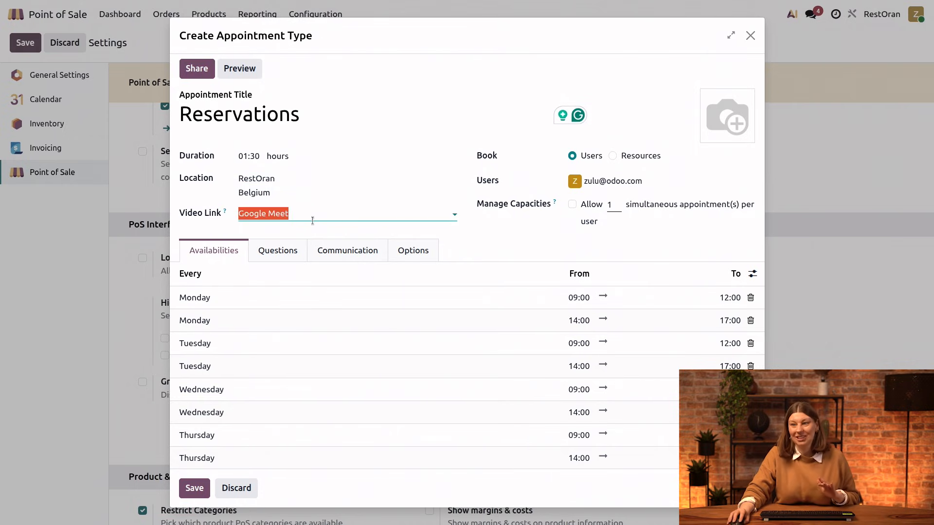
key("BackSpace")
left_click(501, 230)
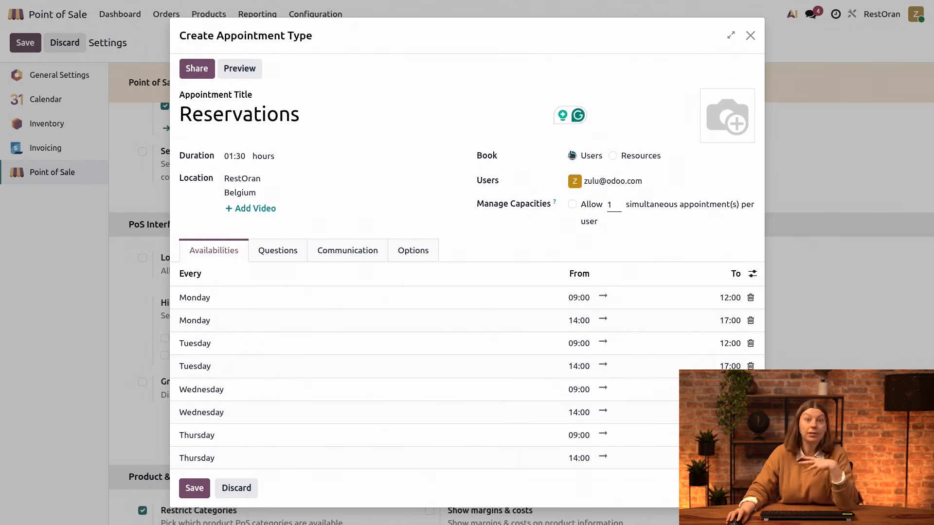
Make the appointment bookable by Resources and add every available resource, covering RestOran - 1 and all Main Floor and Patio tables.
left_click(613, 156)
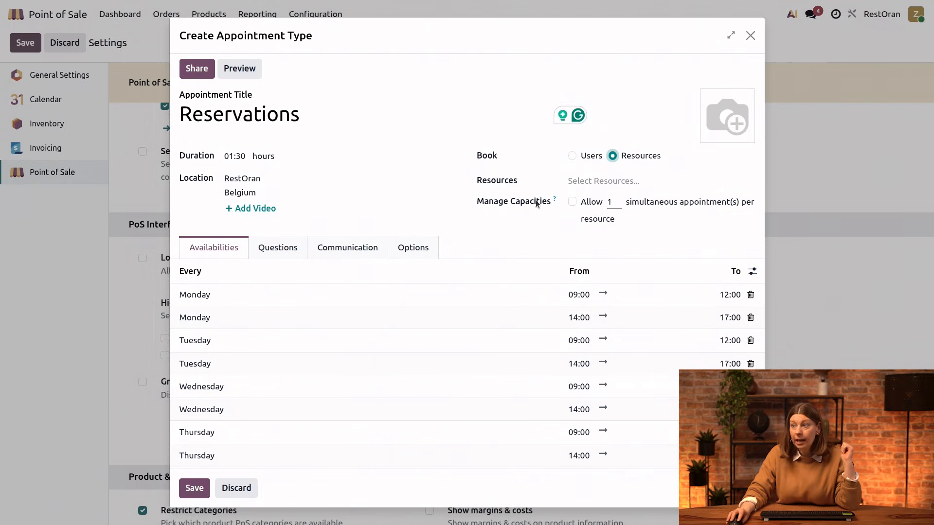
left_click(616, 181)
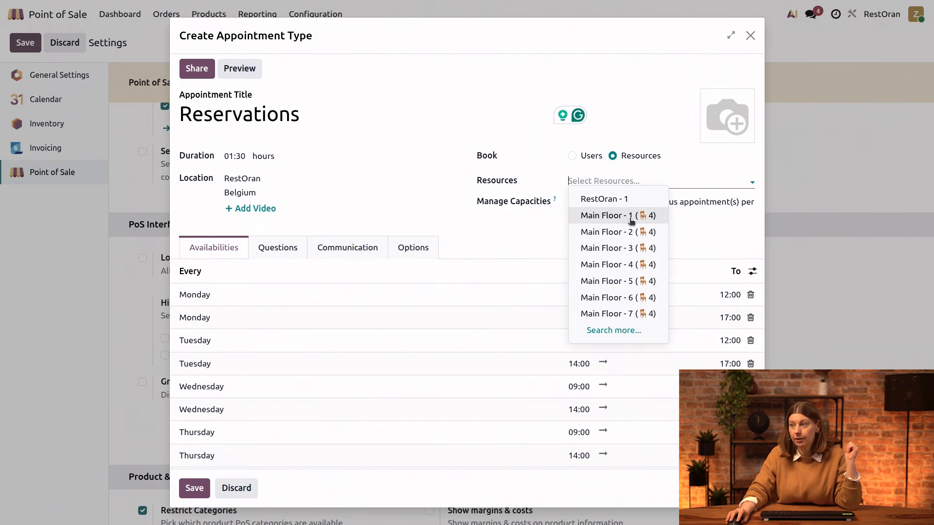
left_click(618, 331)
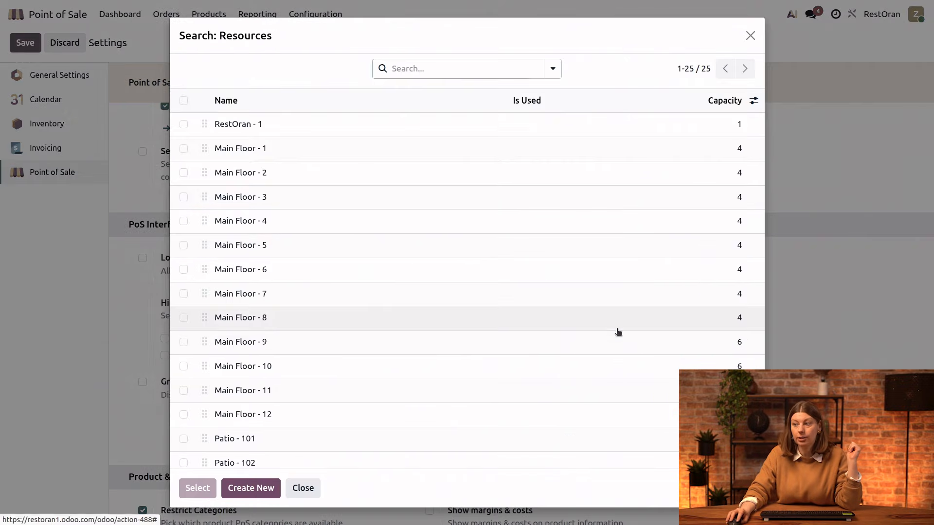
left_click(183, 101)
scroll(251, 221, "down", 5)
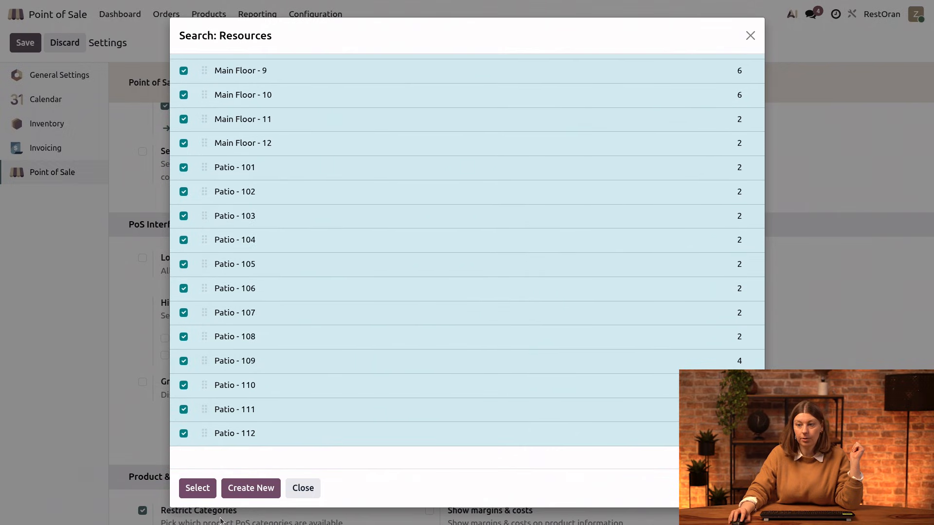
left_click(198, 488)
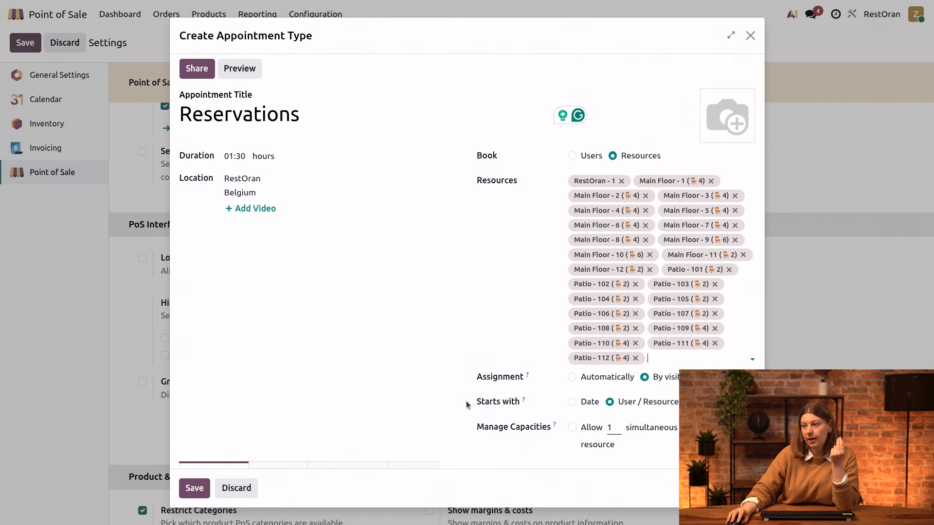
Set the resource assignment to Automatically and enable Manage Capacities.
left_click(573, 378)
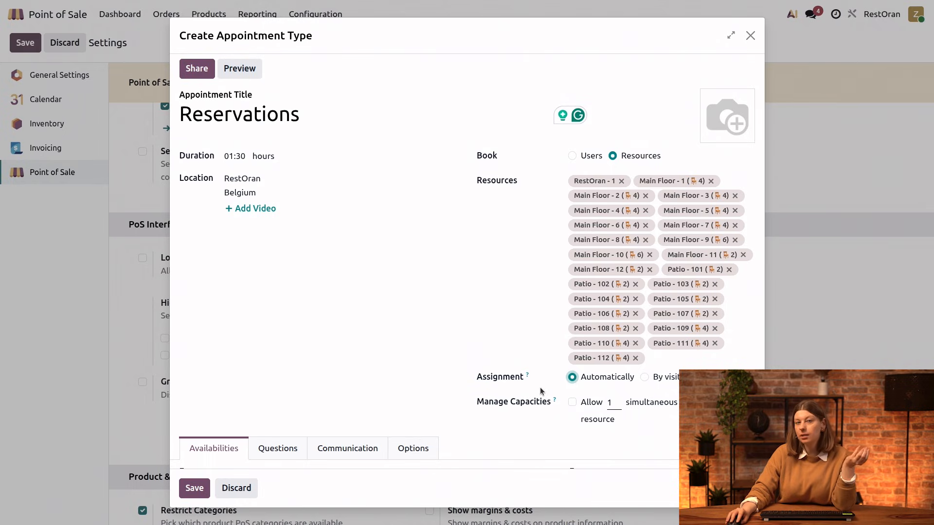
left_click(645, 377)
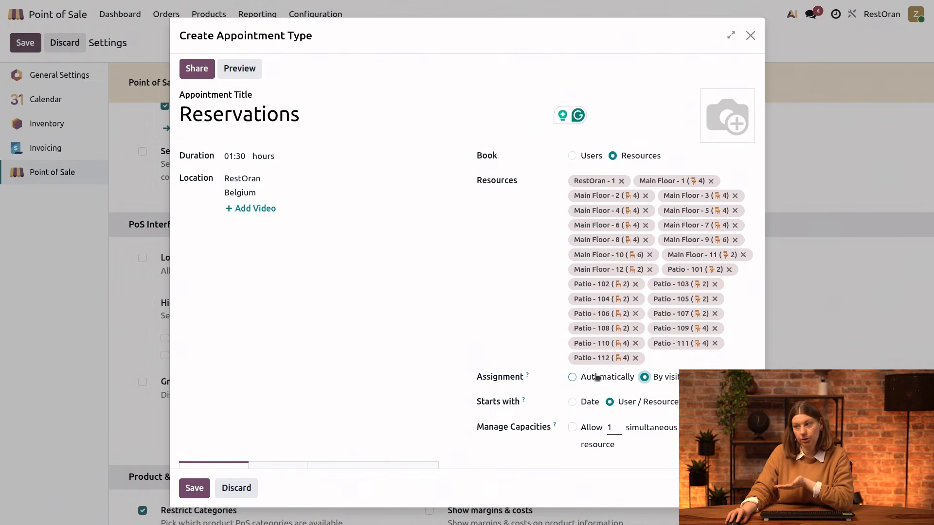
left_click(573, 378)
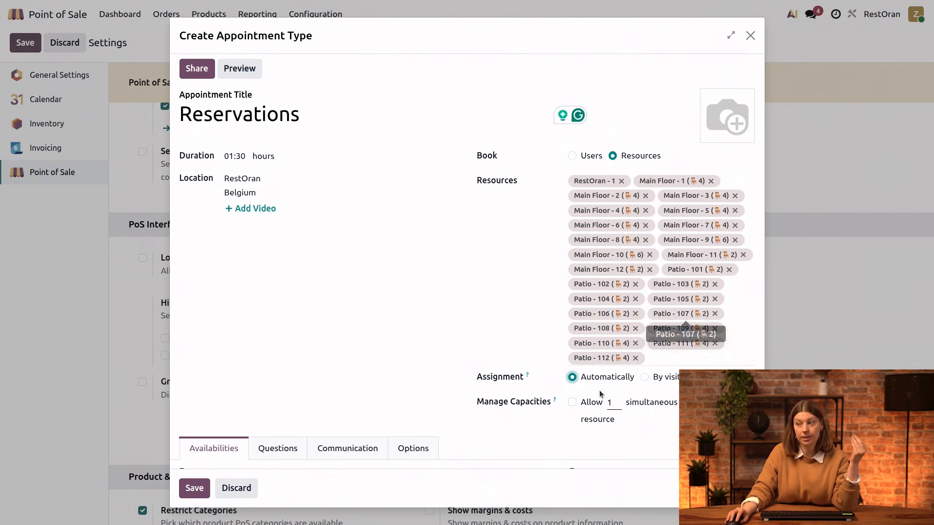
left_click(573, 402)
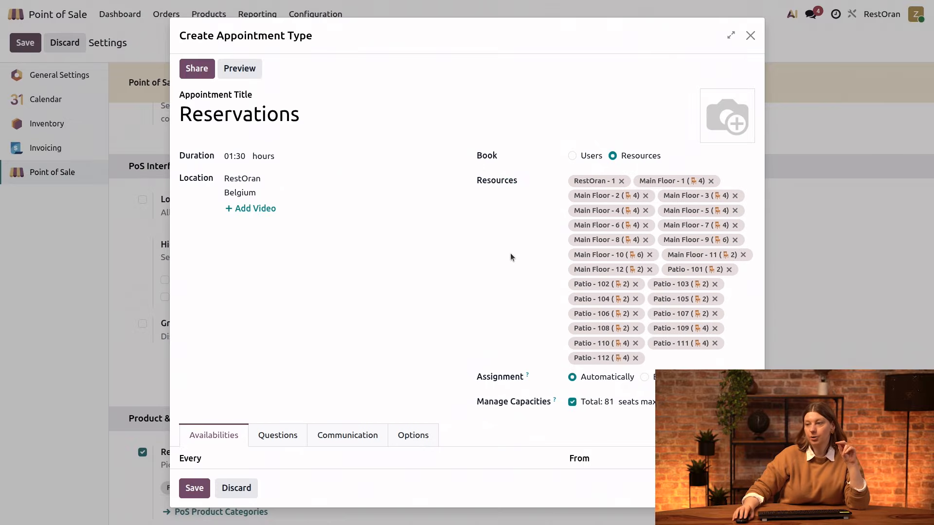
Review the appointment type's availabilities, booking questions, communication settings and additional options.
scroll(375, 311, "down", 4)
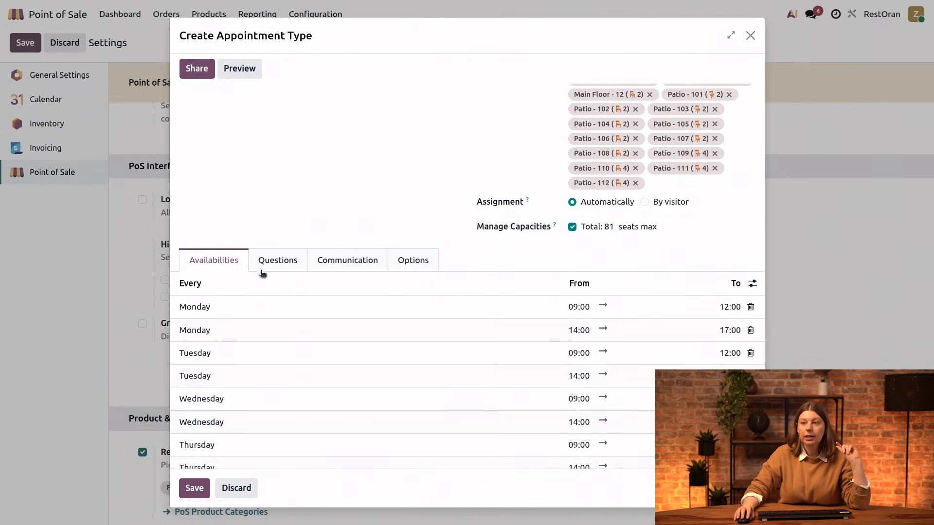
left_click(277, 261)
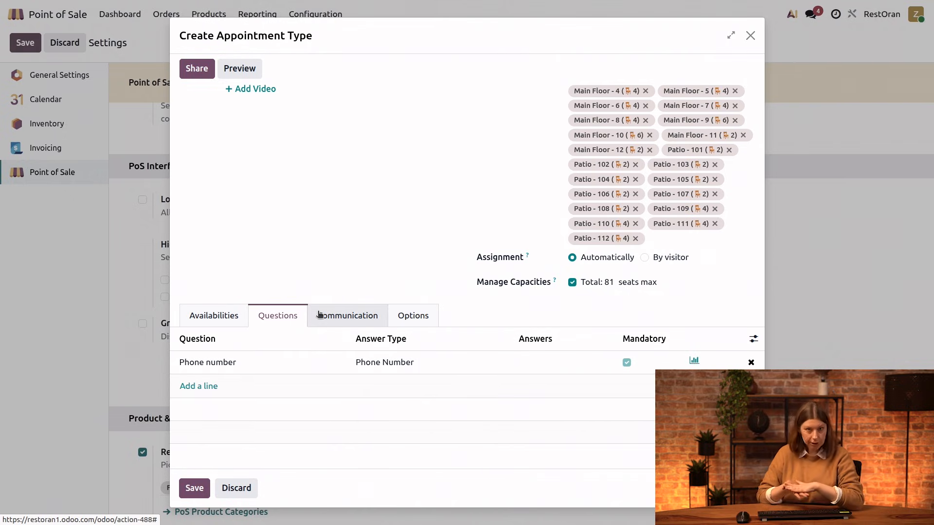
left_click(343, 317)
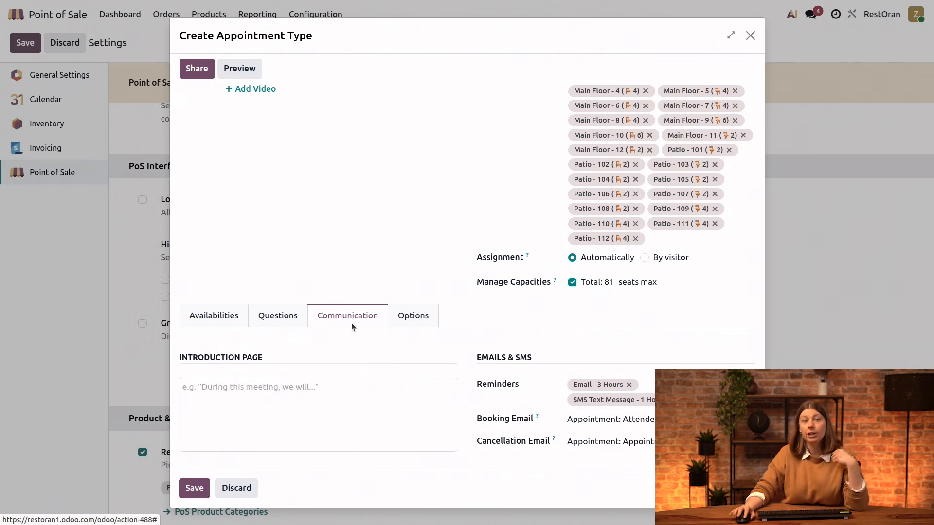
scroll(352, 326, "down", 2)
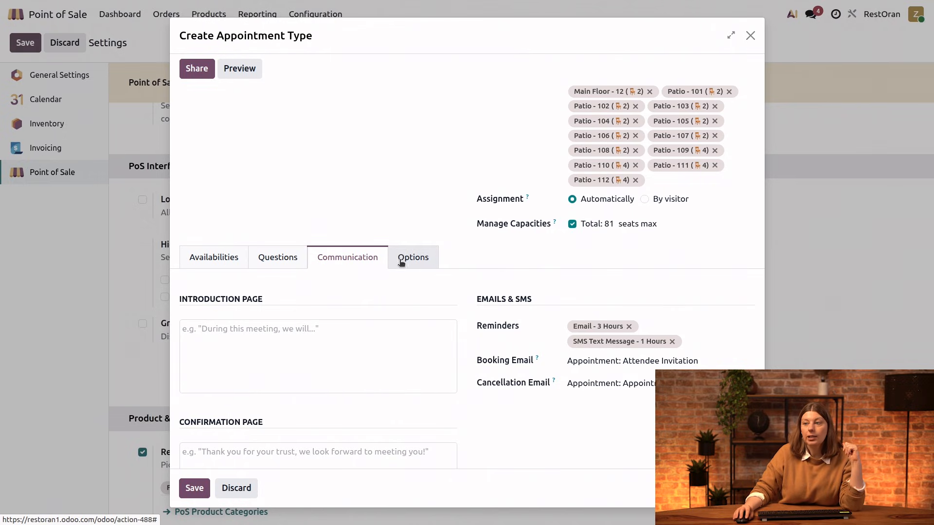
left_click(421, 255)
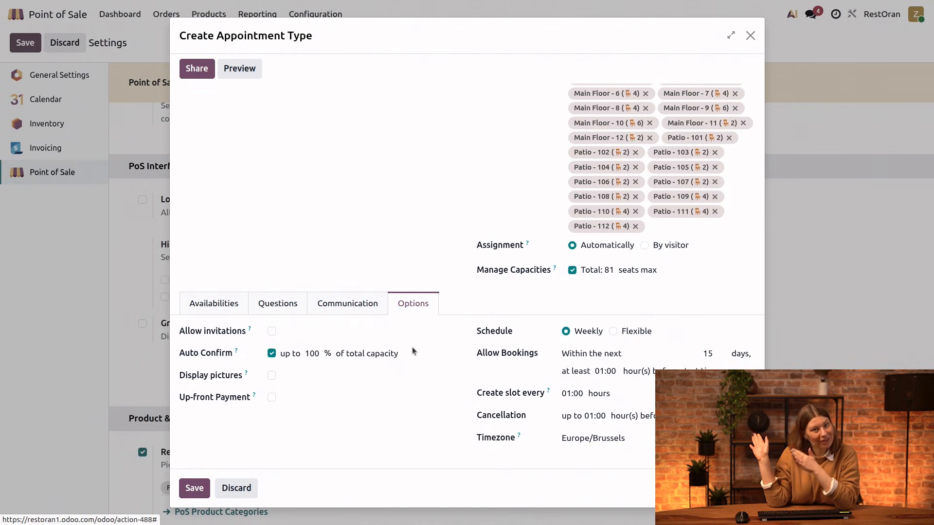
Create a share link for the Reservations appointment type with Any Resource and copy it.
scroll(545, 306, "up", 3)
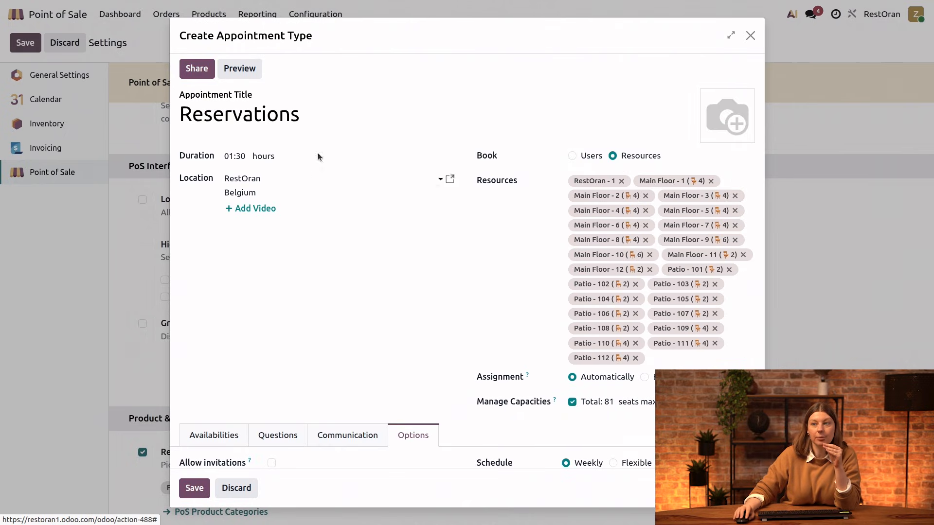
left_click(202, 70)
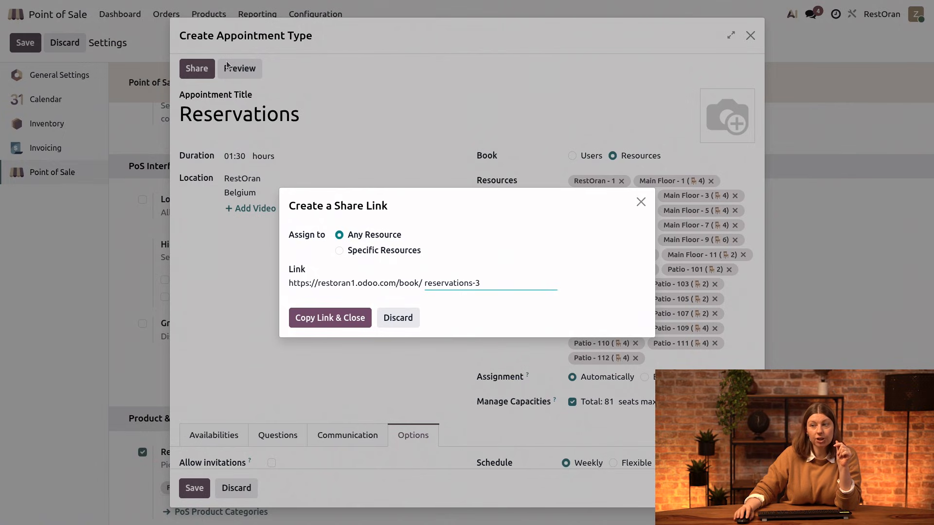
left_click(351, 320)
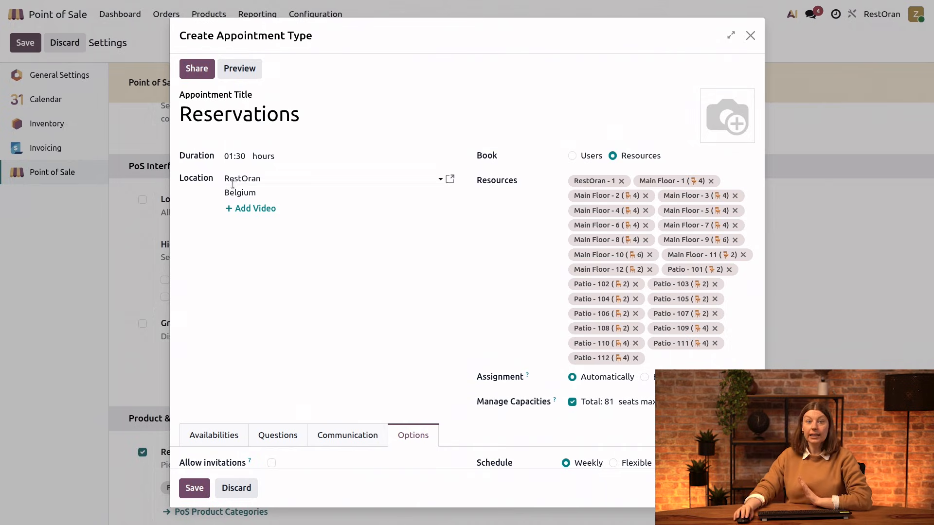
Save the Reservations appointment type and the Point of Sale settings.
left_click(193, 489)
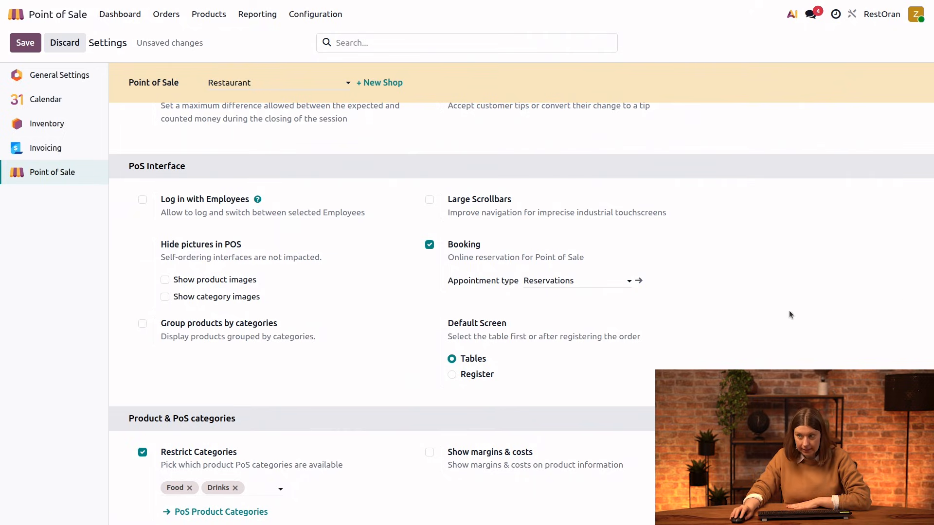
left_click(25, 43)
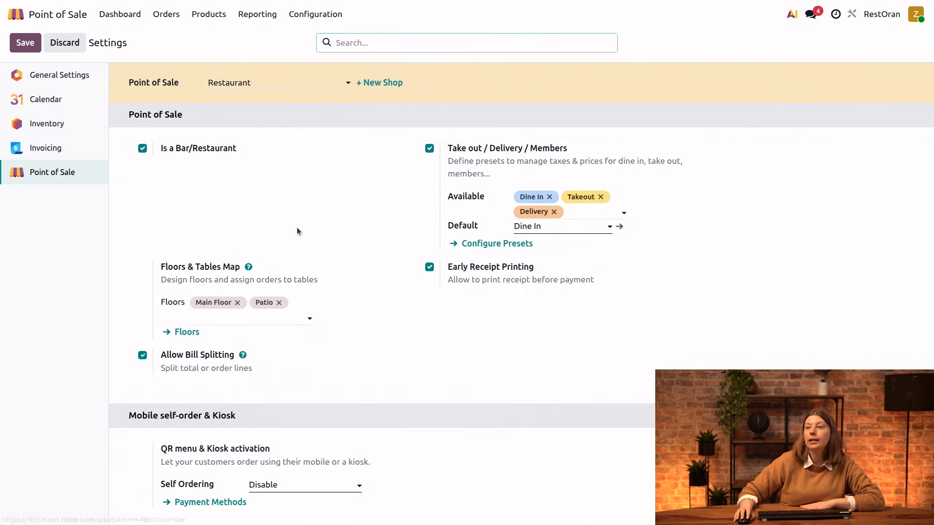
Open the full record of the Reservations appointment type linked to the shop's Booking setting.
scroll(529, 196, "down", 10)
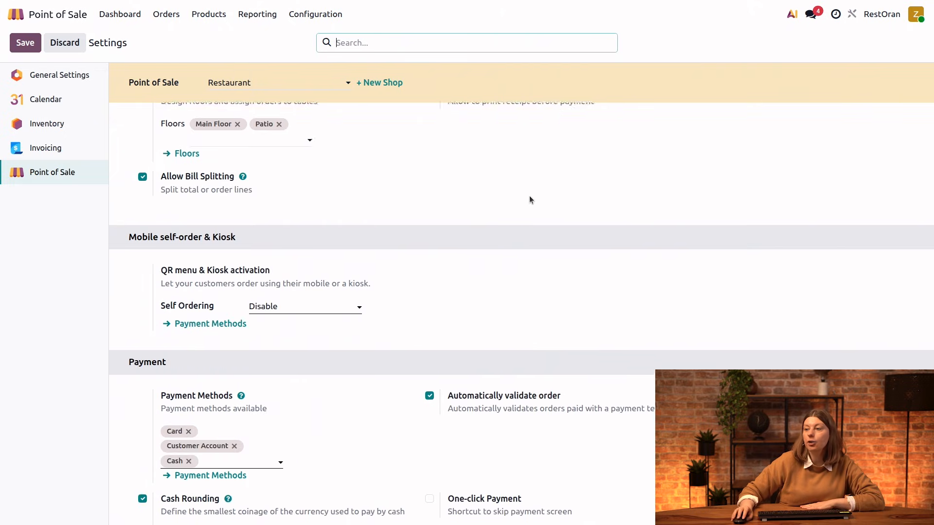
scroll(538, 190, "down", 5)
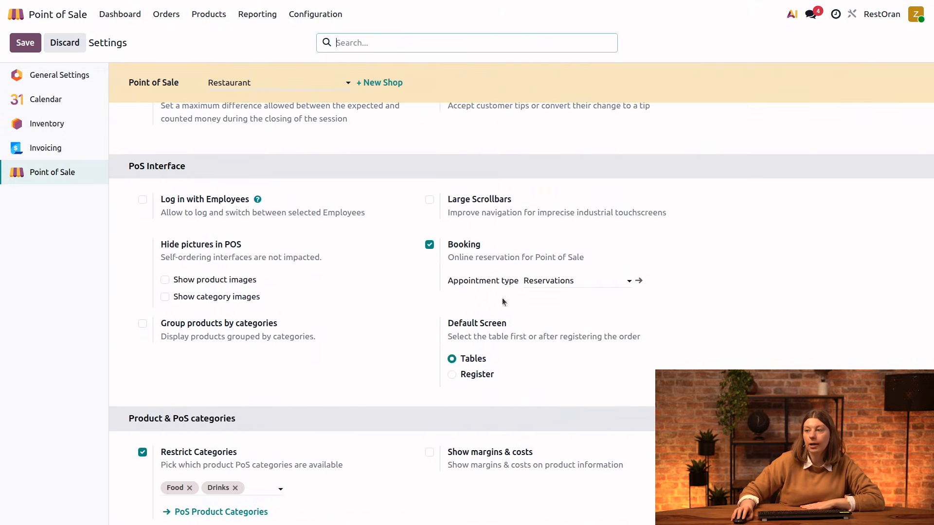
left_click(640, 282)
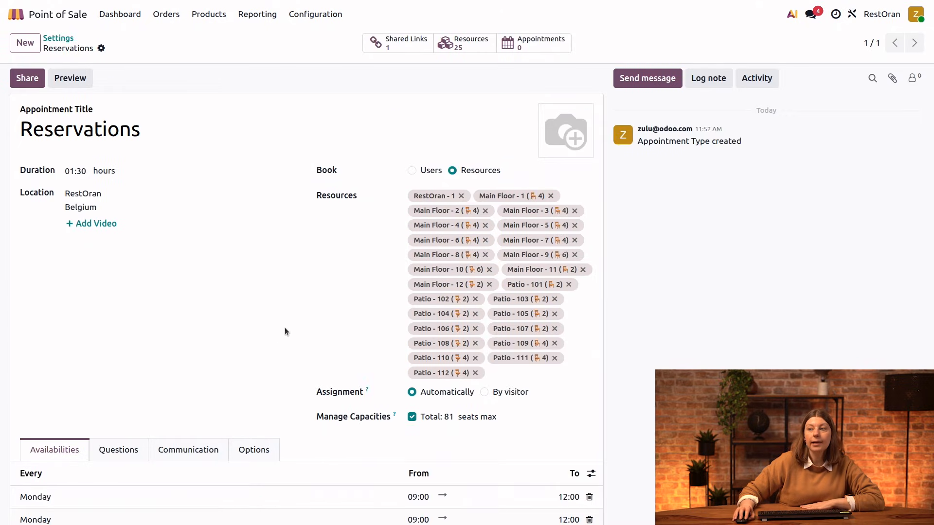
List the appointment type's resources, sort them by capacity from highest to lowest, and open the Main Floor - 9 record.
left_click(466, 44)
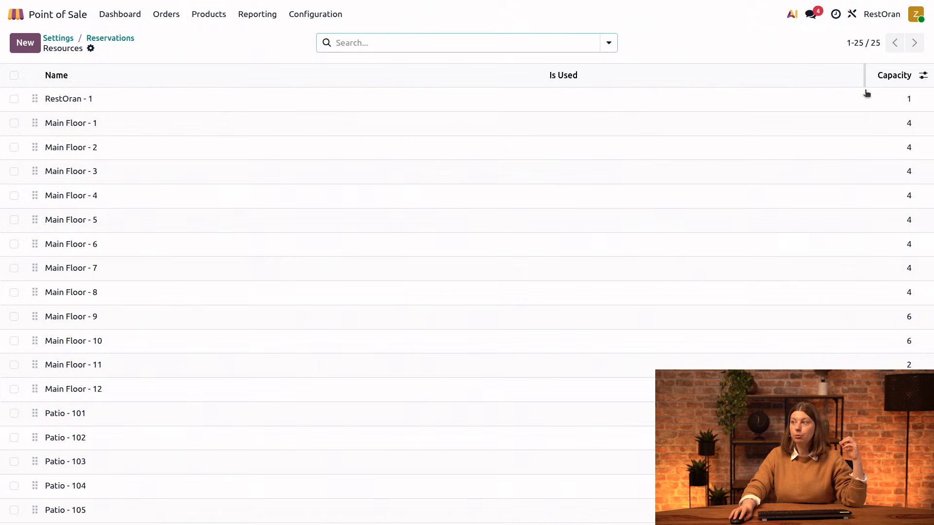
left_click(895, 77)
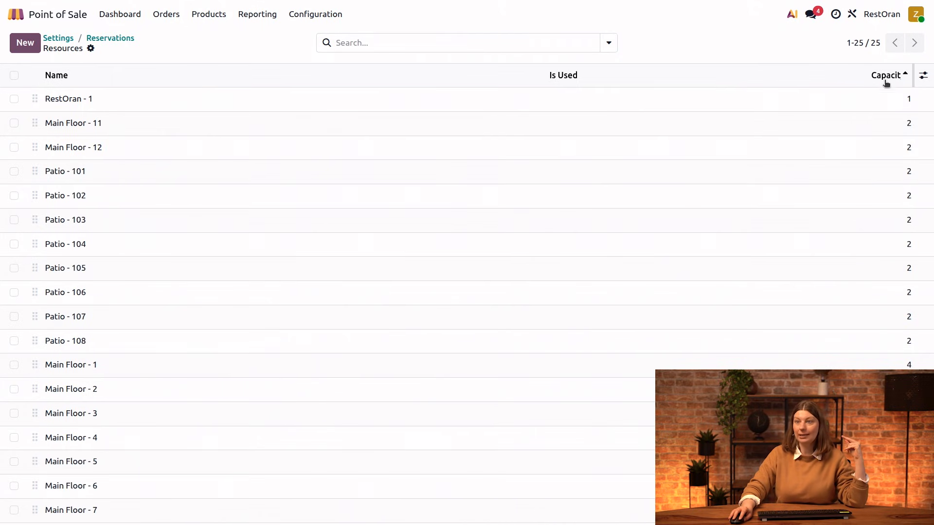
left_click(886, 76)
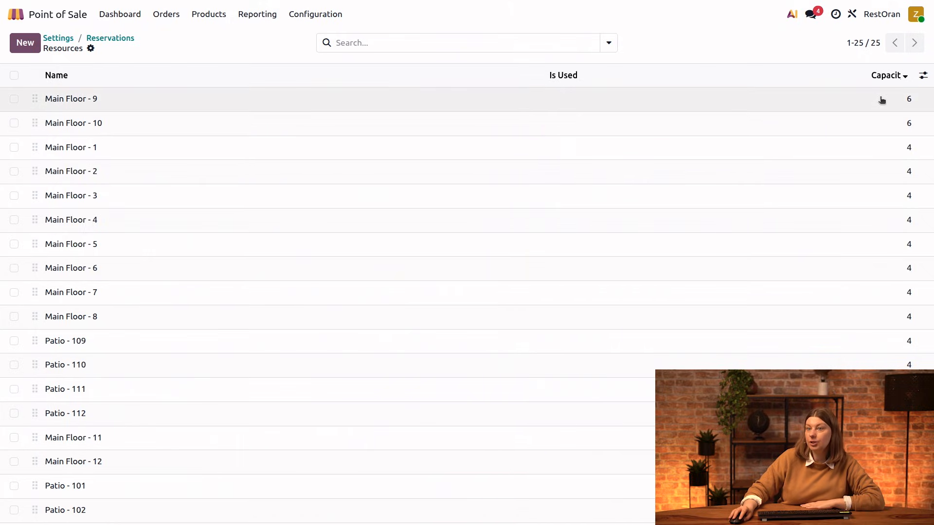
left_click(881, 99)
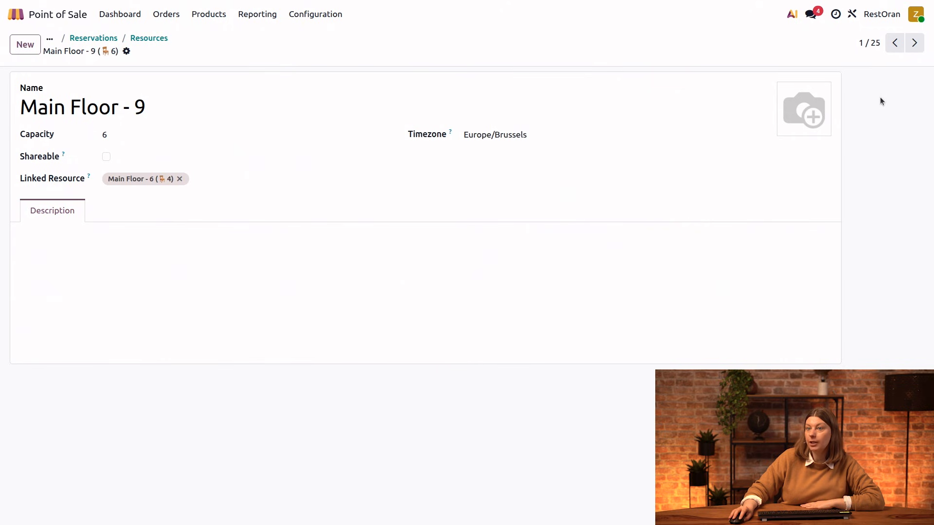
Replace the linked resource of Main Floor - 9 with the six-seat table Main Floor - 10 and save the record.
left_click(180, 179)
left_click(121, 178)
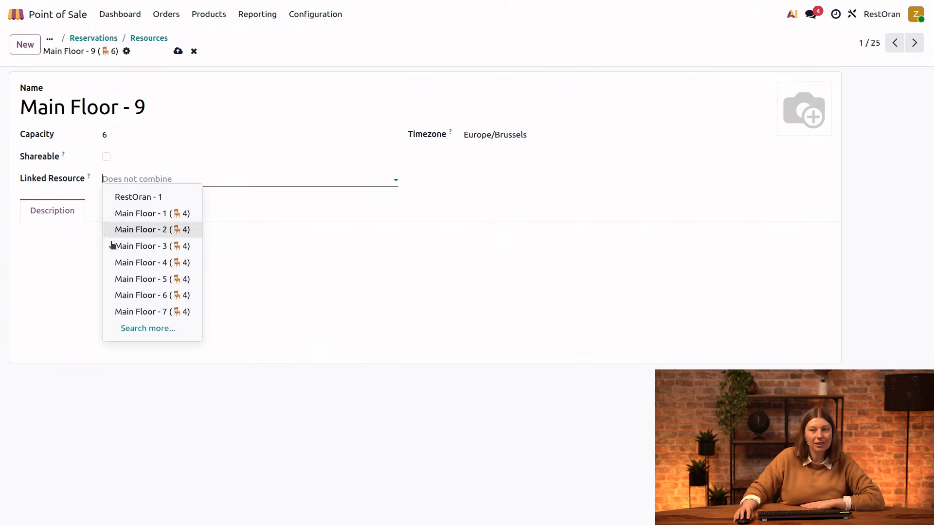
left_click(137, 328)
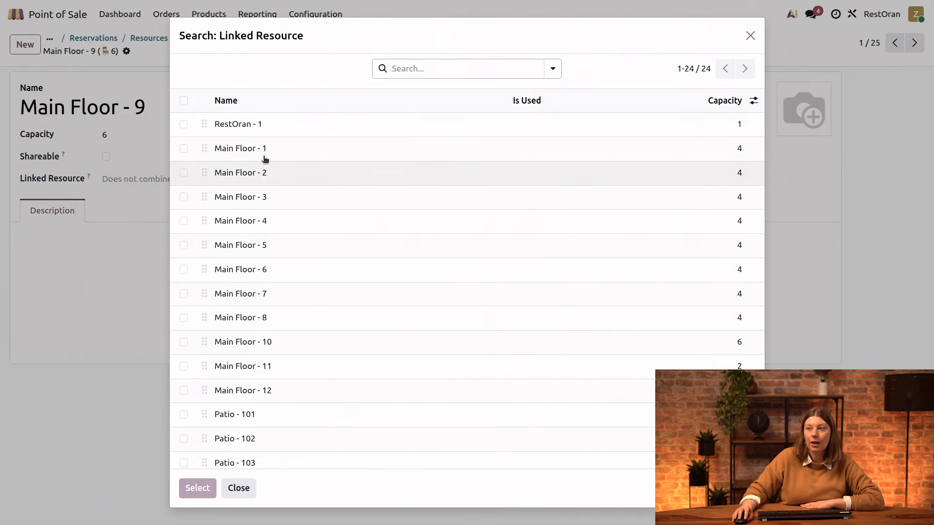
left_click(721, 101)
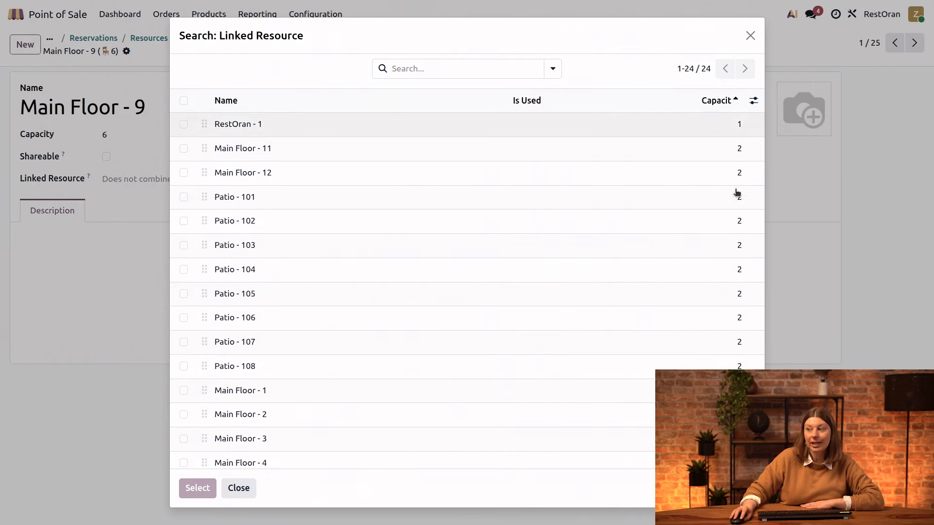
left_click(717, 101)
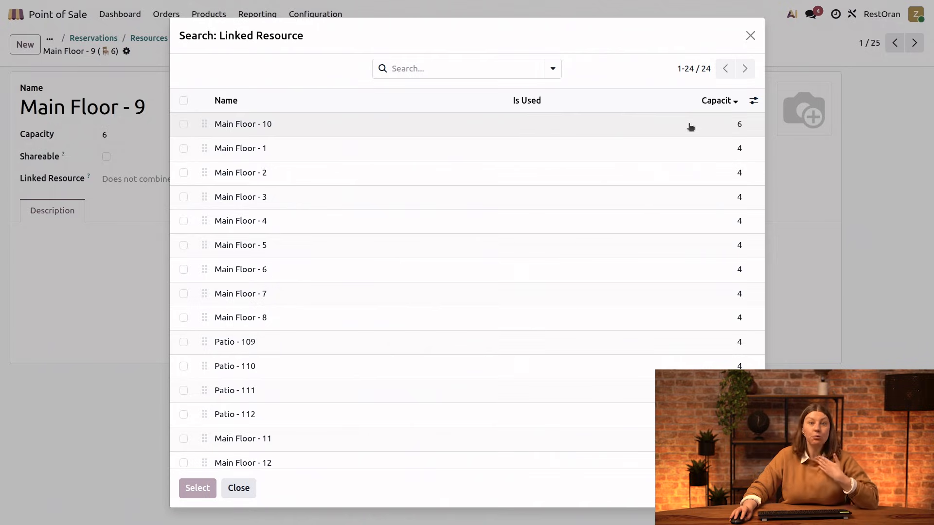
left_click(184, 124)
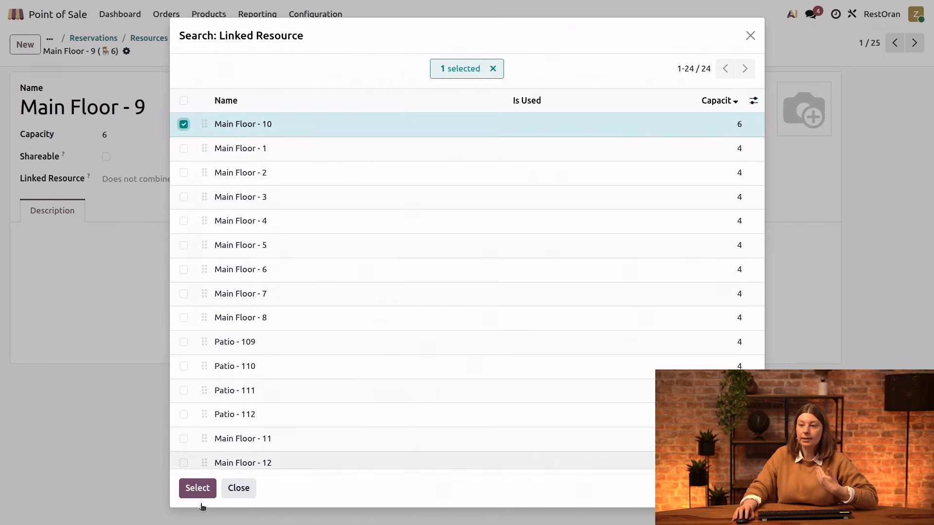
left_click(198, 488)
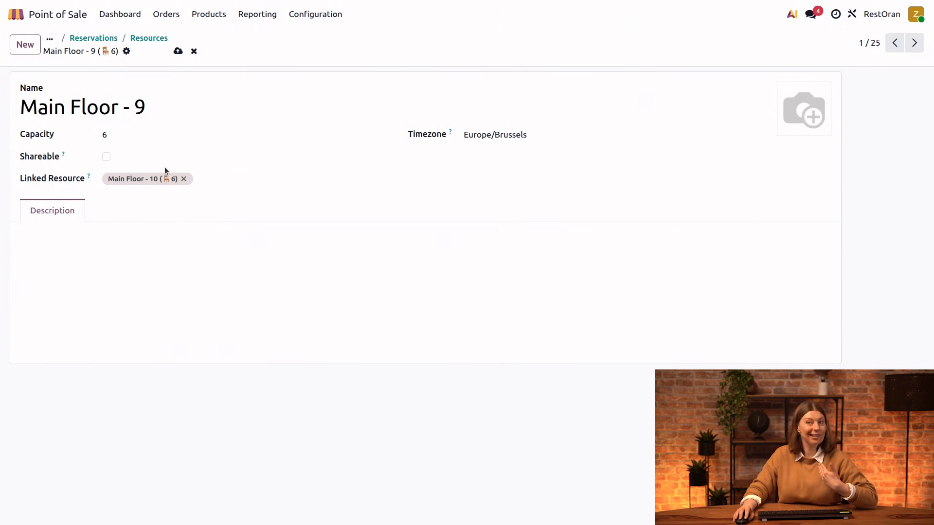
left_click(178, 51)
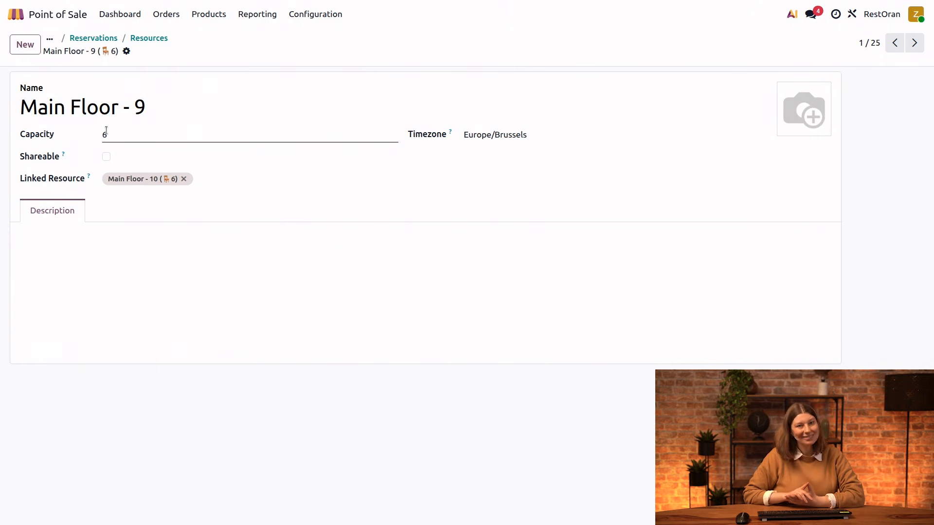
Leave the resource record and open the Restaurant register with 0.00 opening cash.
left_click(158, 39)
left_click(126, 38)
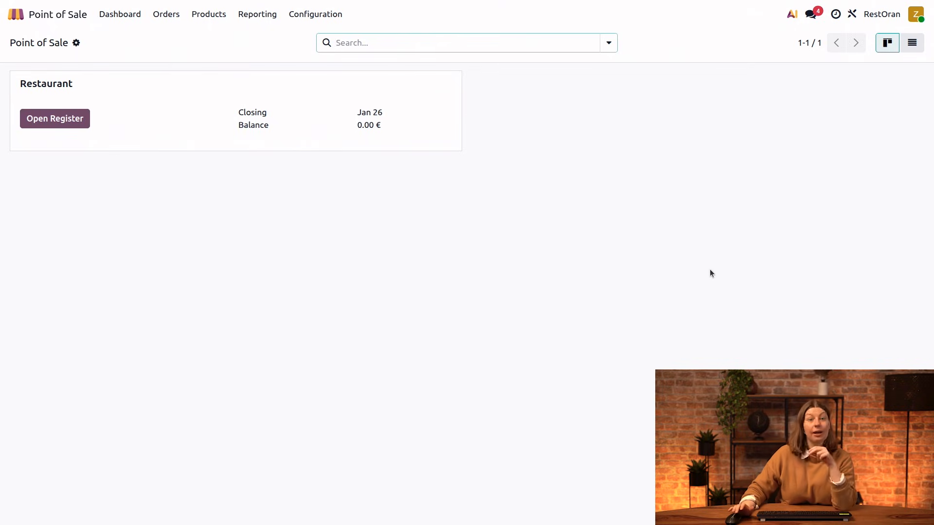
left_click(42, 120)
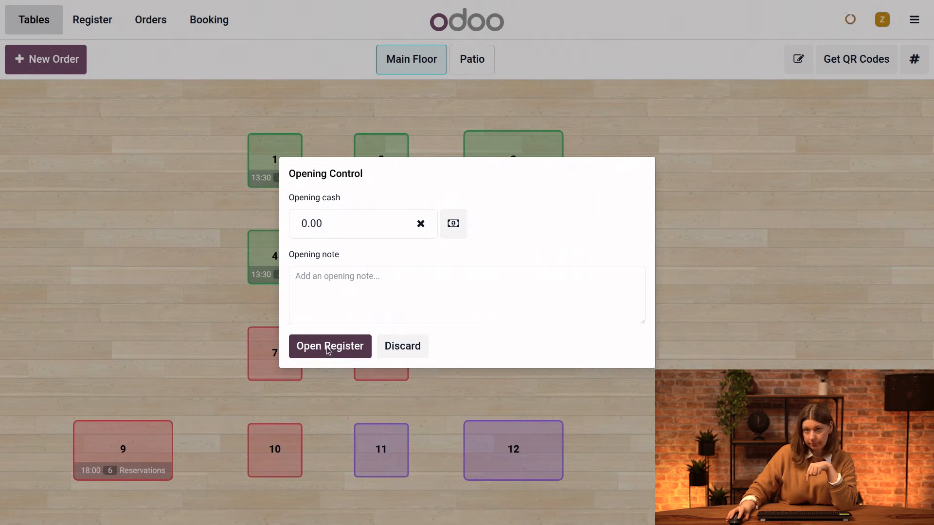
left_click(315, 342)
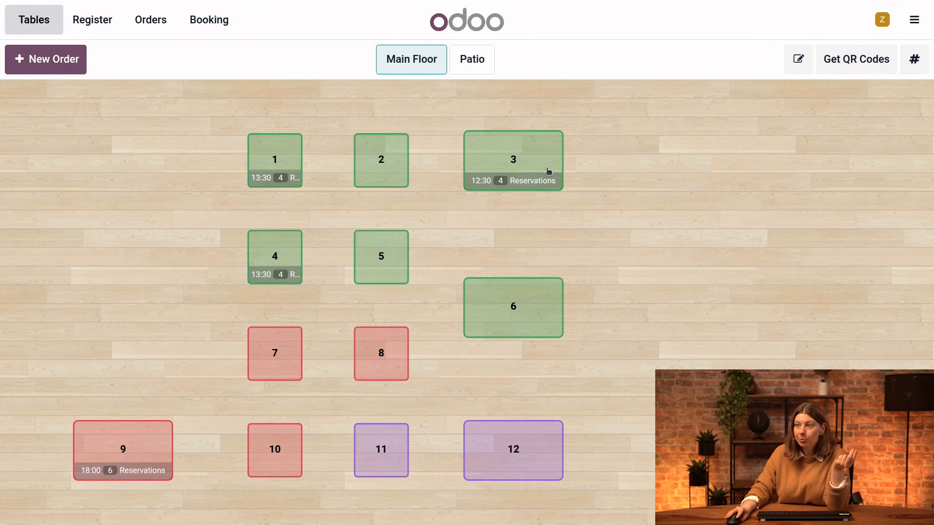
Review the 13:30 booking on table 4 from the floor plan and the 12:30 Main Floor - 3 booking from the booking overview.
left_click(264, 281)
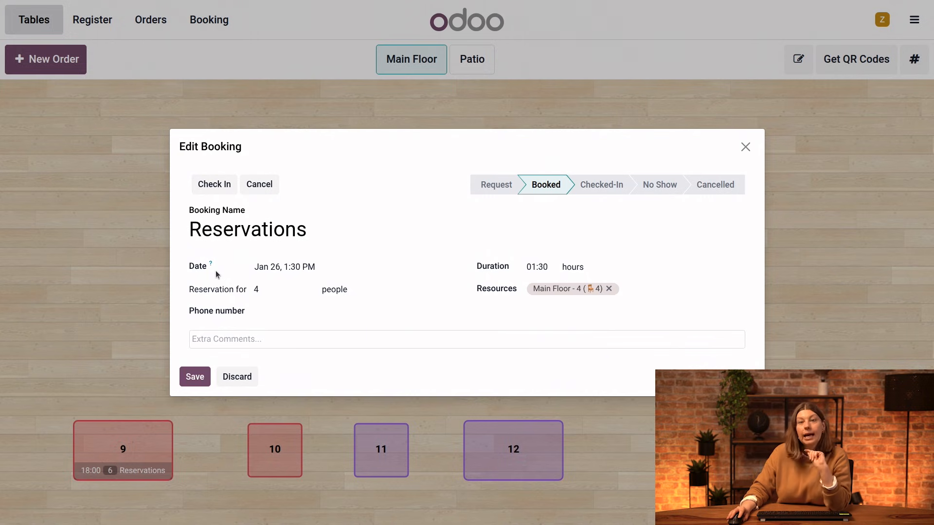
left_click(189, 379)
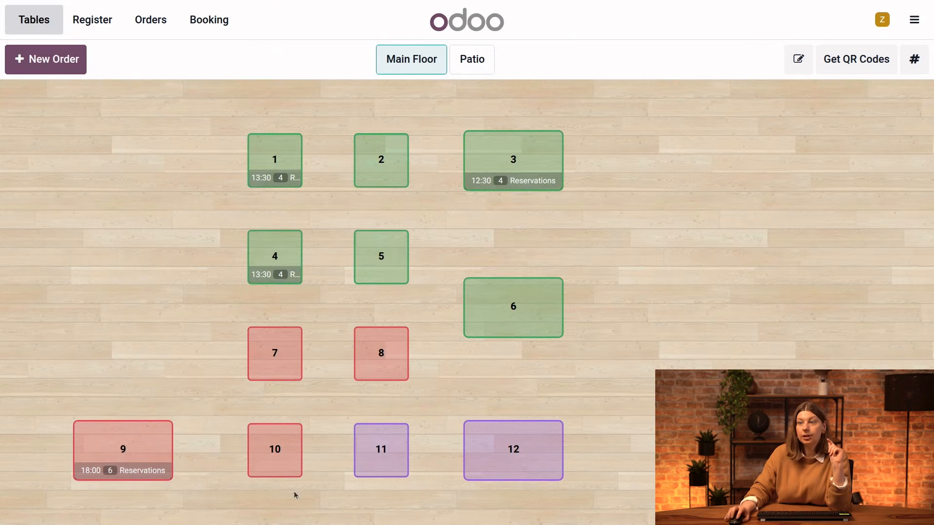
left_click(208, 24)
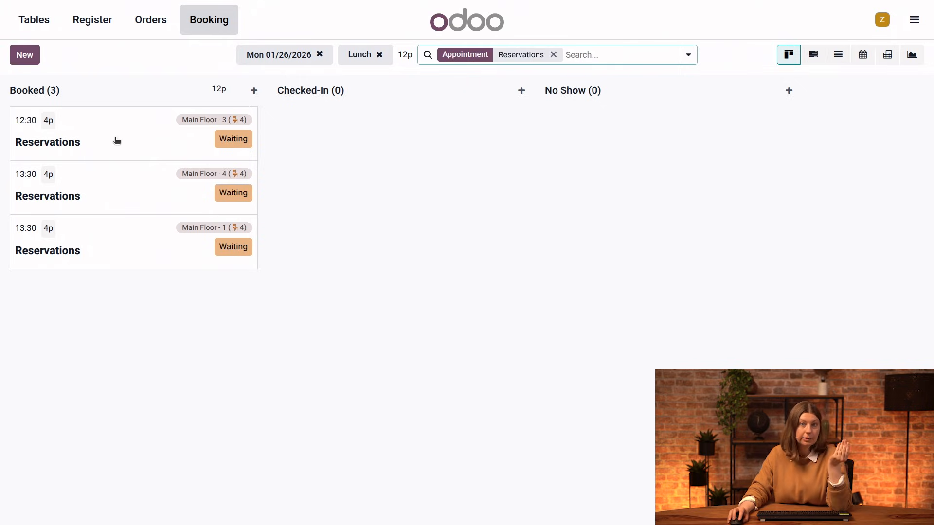
left_click(87, 138)
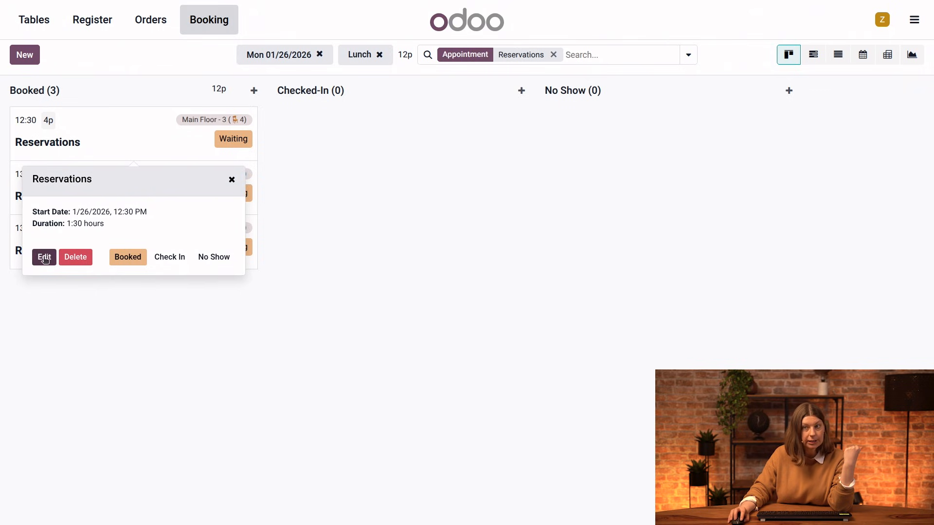
left_click(44, 259)
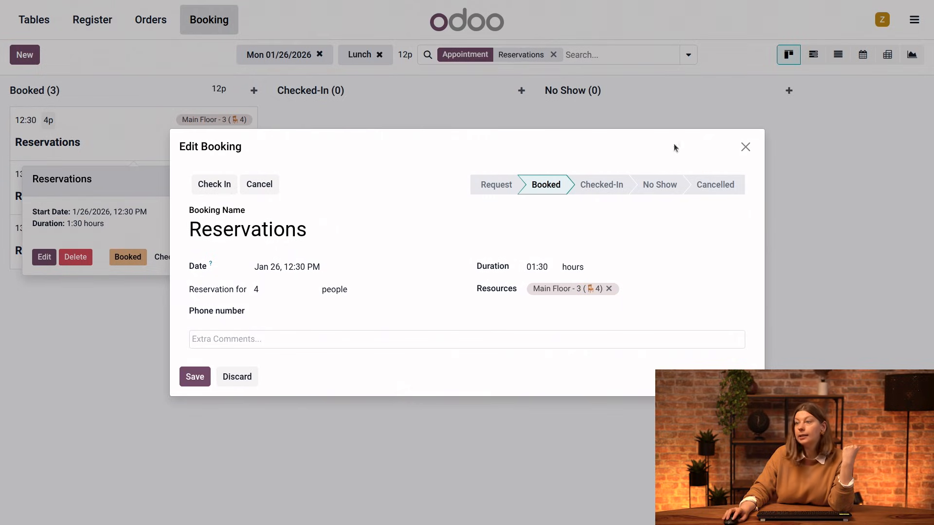
left_click(745, 146)
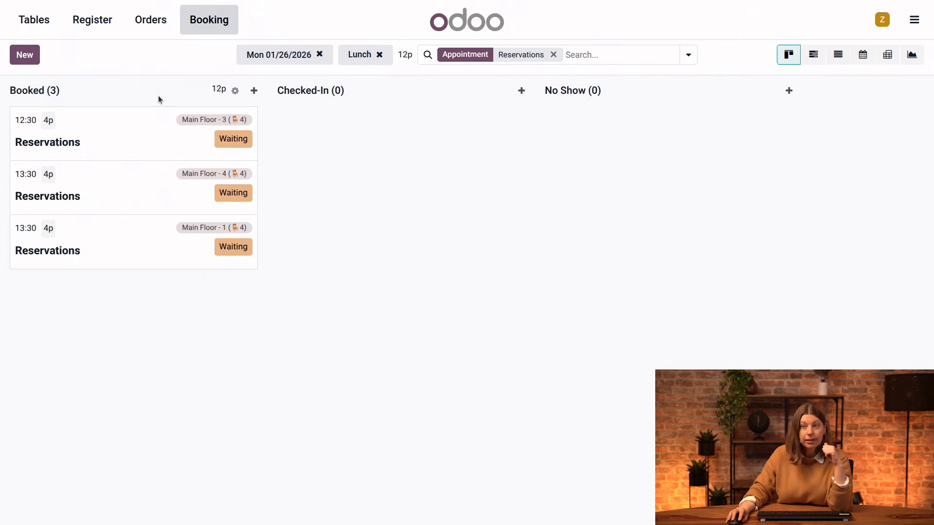
Check in the 12:30 Main Floor - 3 booking and mark the 13:30 Main Floor - 1 booking as No Show.
left_click(140, 144)
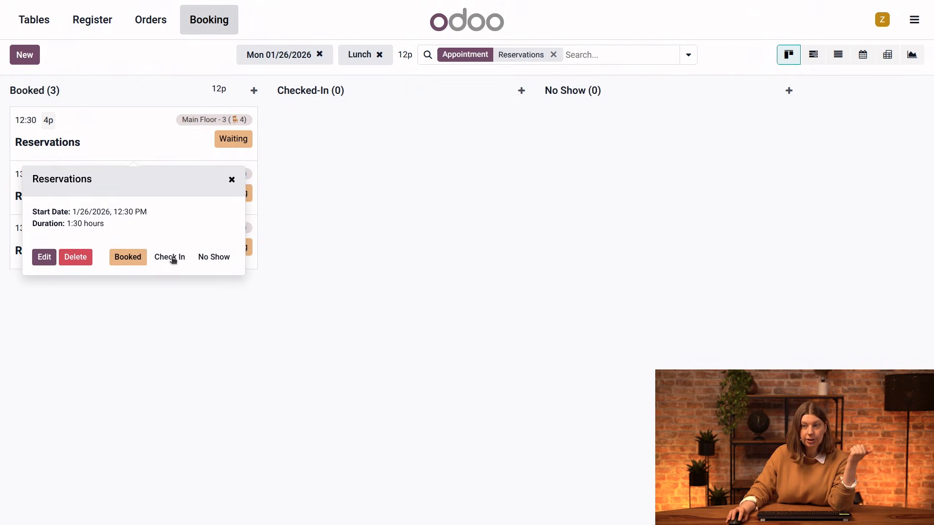
left_click(170, 257)
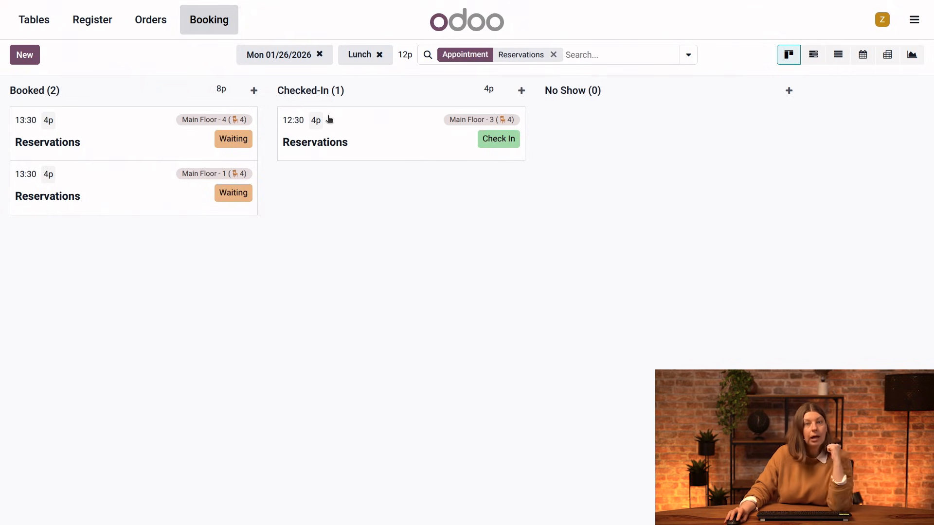
left_click(150, 204)
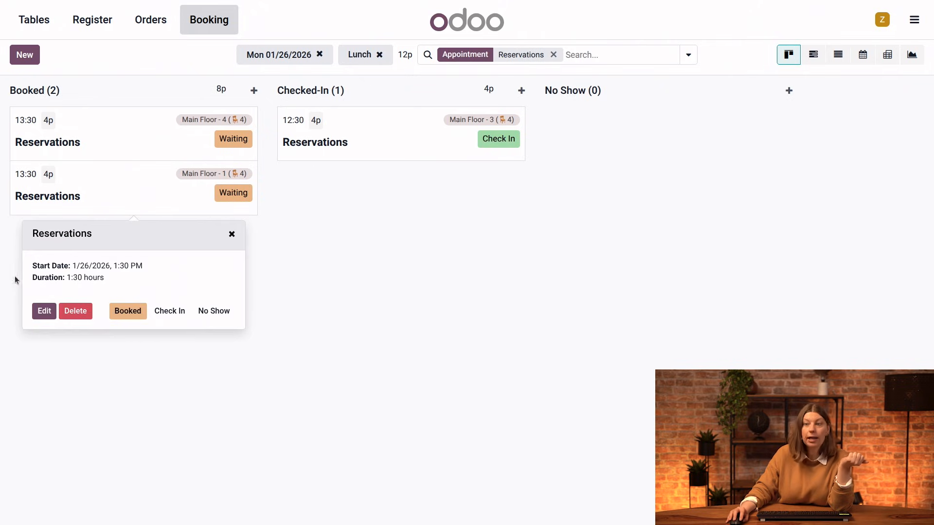
left_click(215, 312)
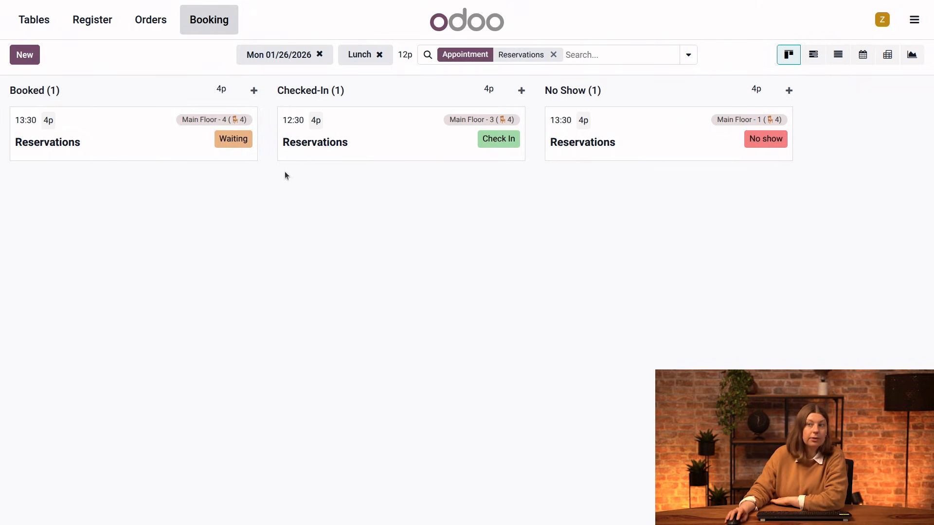
Move the 13:30 Main Floor - 4 booking to Checked-In, on to No Show, and back to Checked-In.
left_click_drag(145, 139, 465, 204)
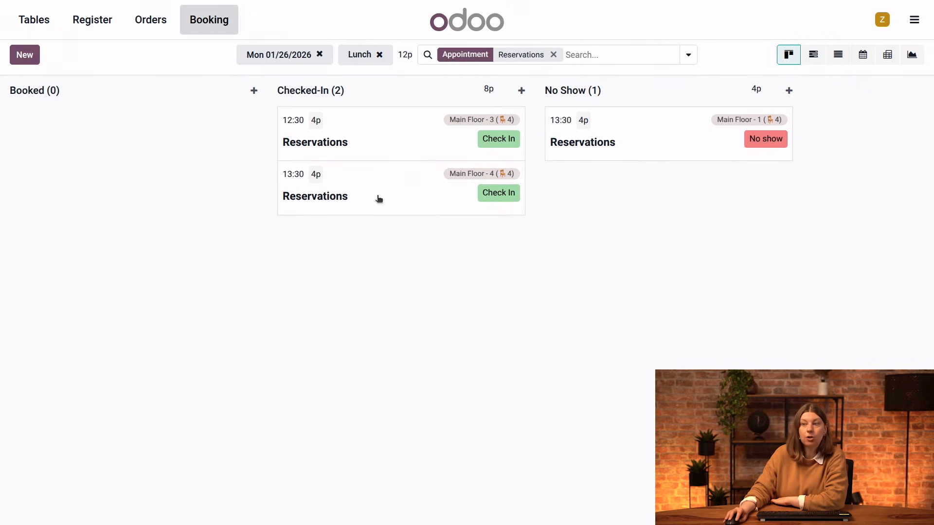
left_click_drag(369, 193, 535, 263)
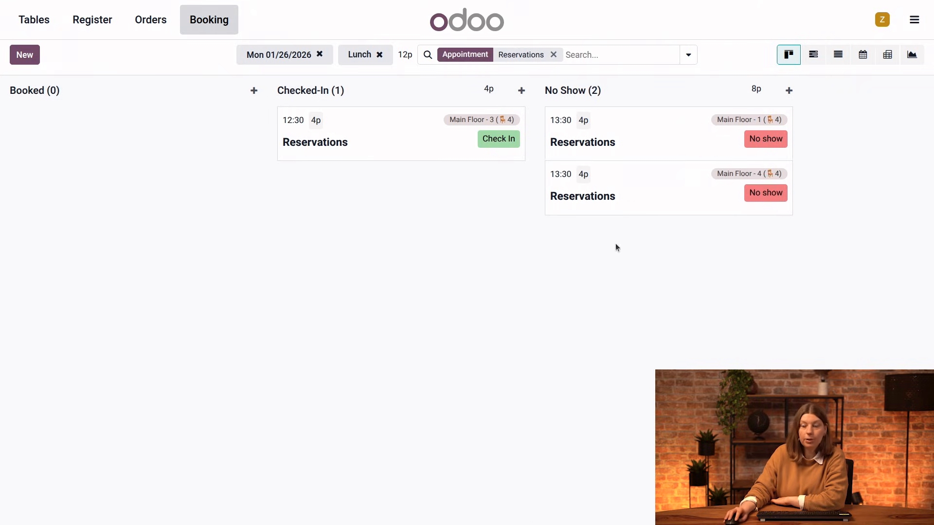
left_click_drag(667, 194, 543, 301)
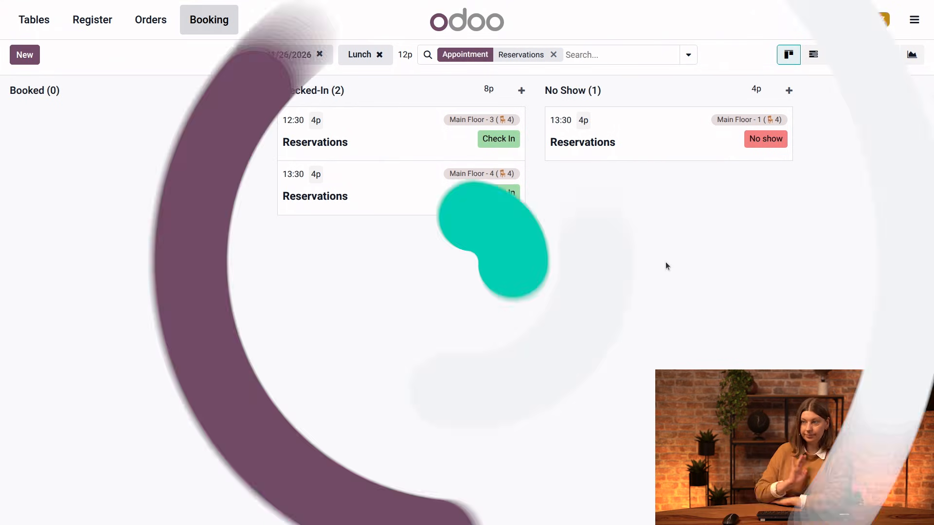